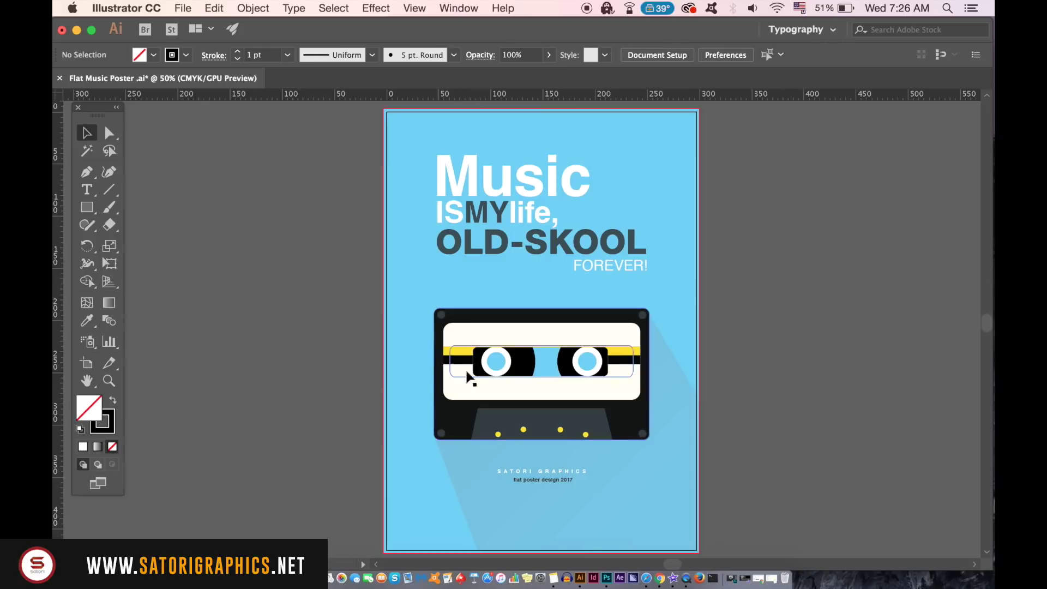
# Step: Tear off the Rectangle tool's shape flyout as a floating panel and move it aside
pyautogui.click(86, 207)
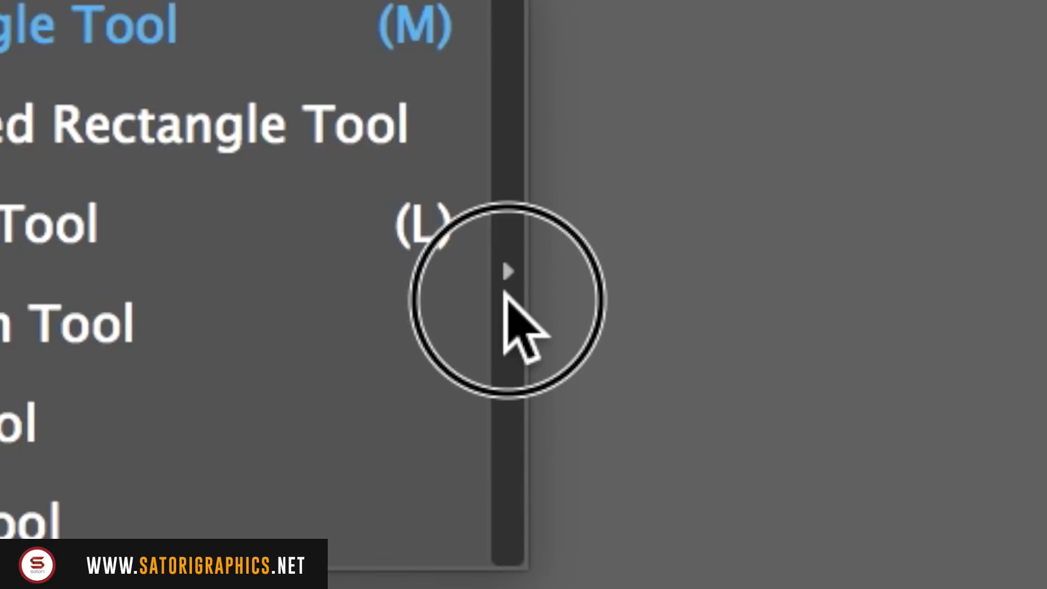
pyautogui.click(504, 295)
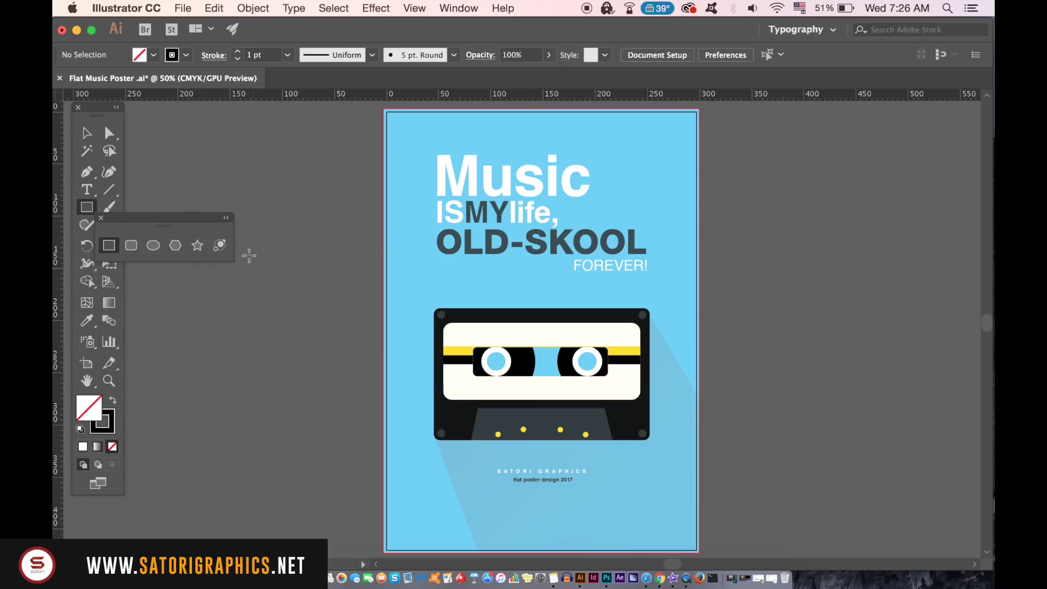
pyautogui.moveTo(173, 235)
pyautogui.mouseDown()
pyautogui.moveTo(632, 166)
pyautogui.moveTo(792, 120)
pyautogui.mouseUp()
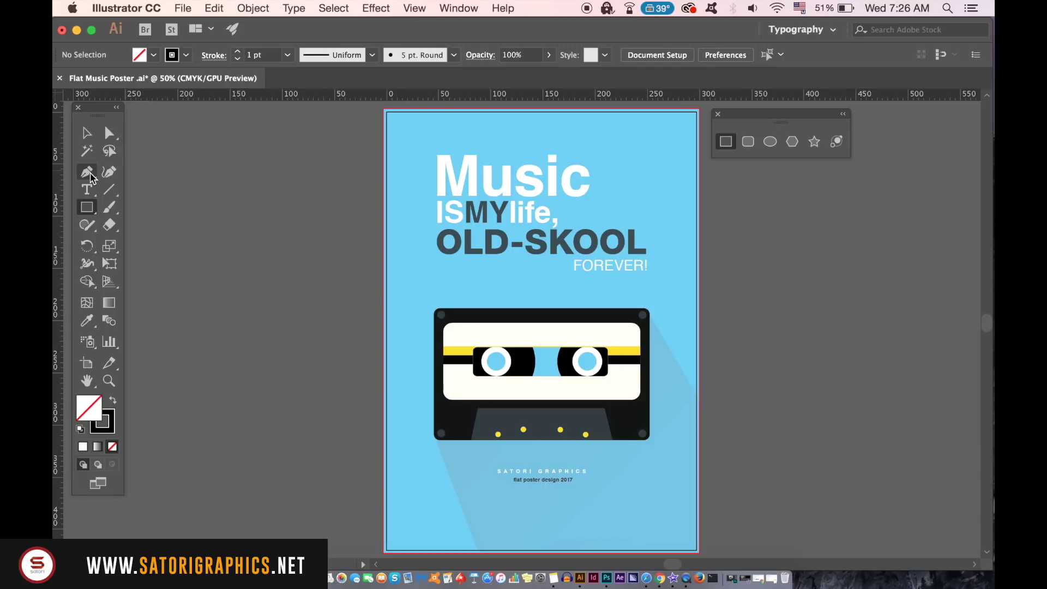
pyautogui.moveTo(90, 175)
pyautogui.mouseDown()
pyautogui.moveTo(232, 208)
pyautogui.moveTo(267, 197)
pyautogui.mouseUp()
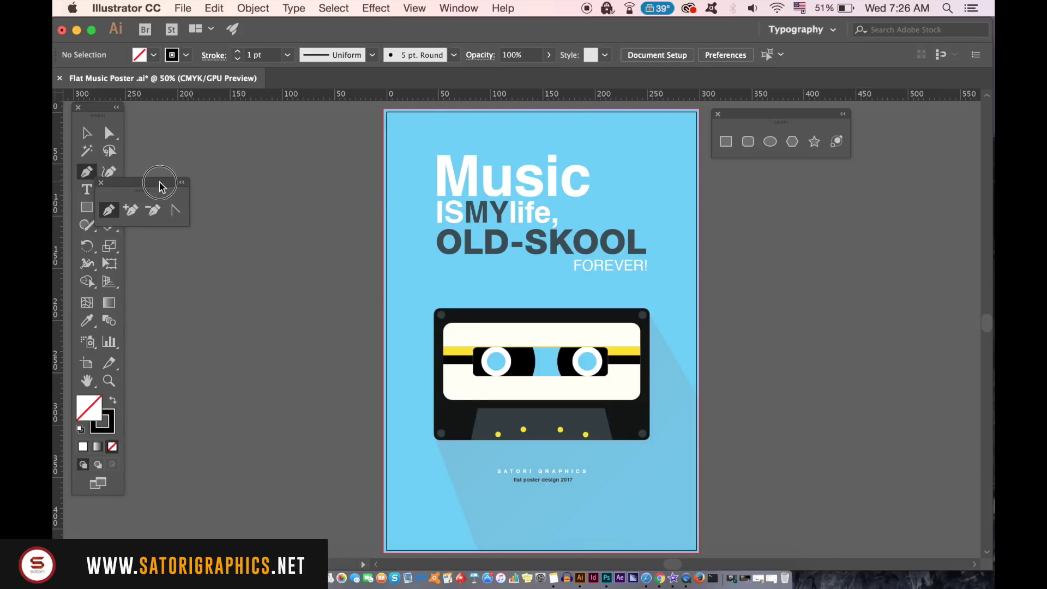
# Step: Move the floating pen tools panel, then toggle Add Anchor Point (+) and back to Pen
pyautogui.moveTo(160, 185); pyautogui.dragTo(338, 116)
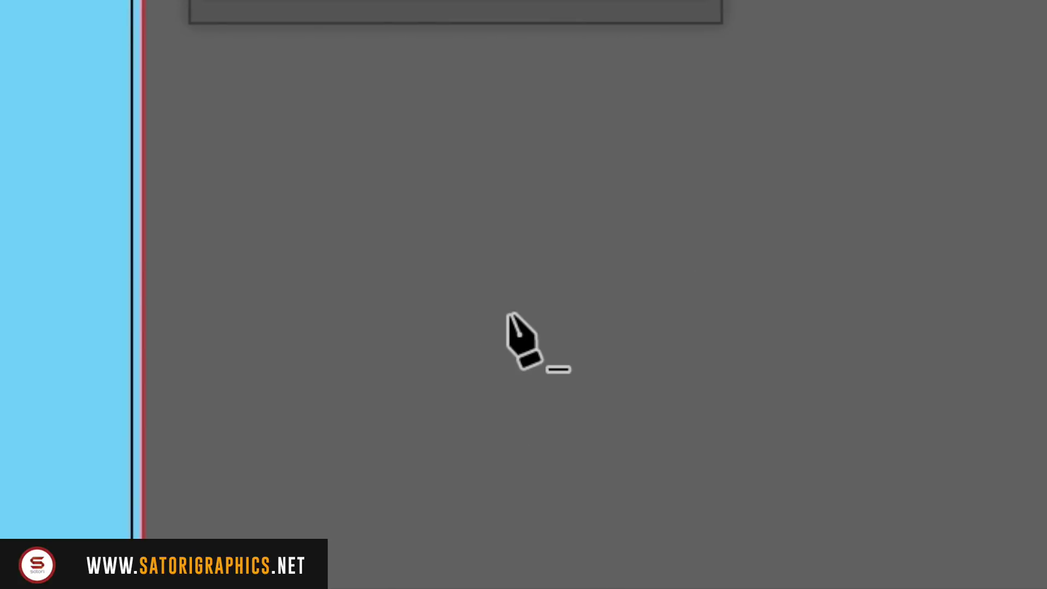
pyautogui.press('+')
pyautogui.press('p')
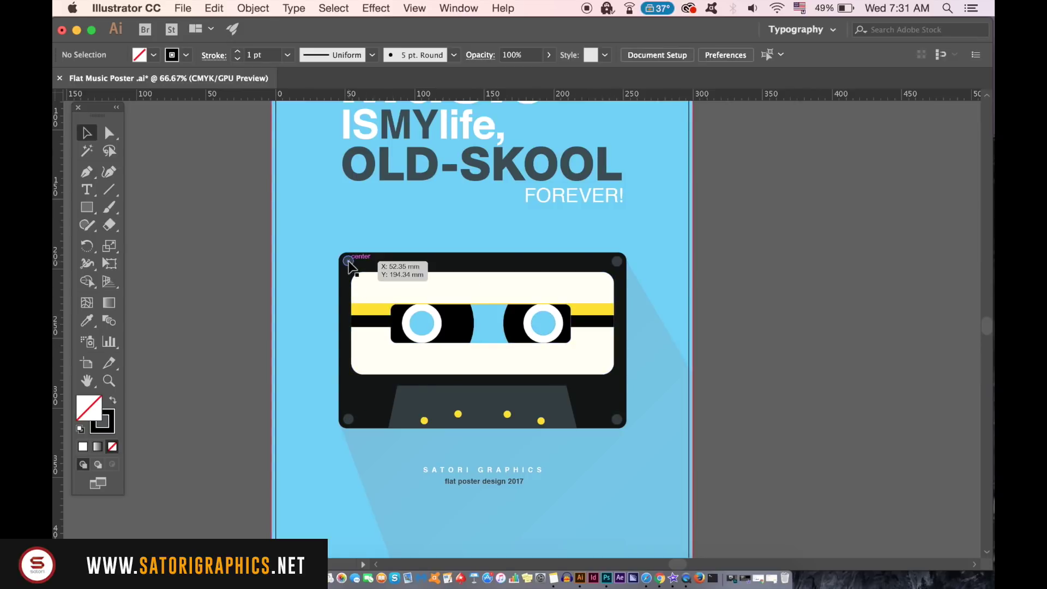
# Step: Use Direct Selection (A) to select a single yellow dot inside the cassette group
pyautogui.click(378, 266)
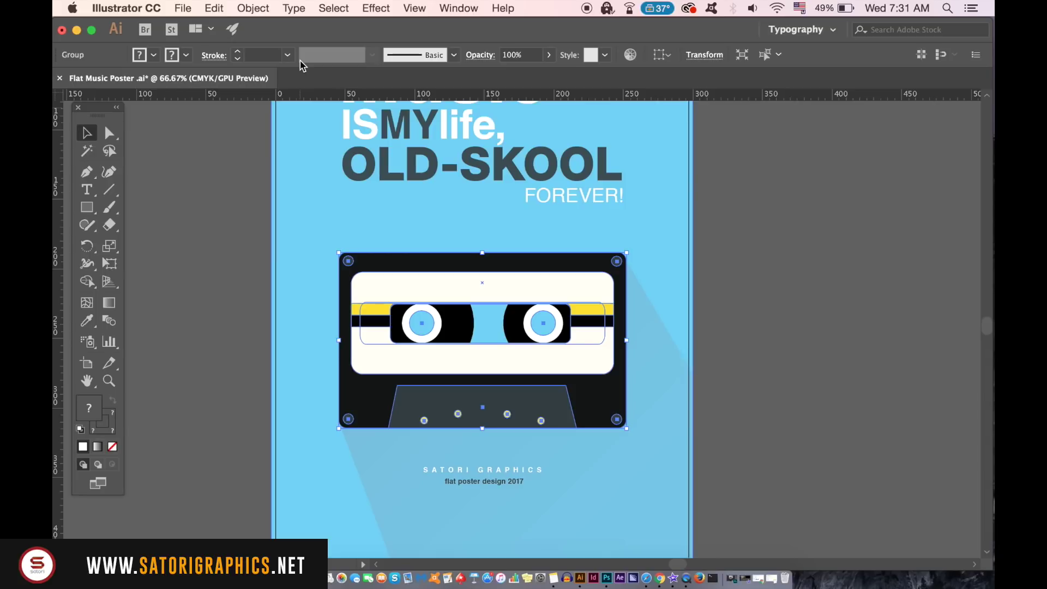
pyautogui.click(253, 8)
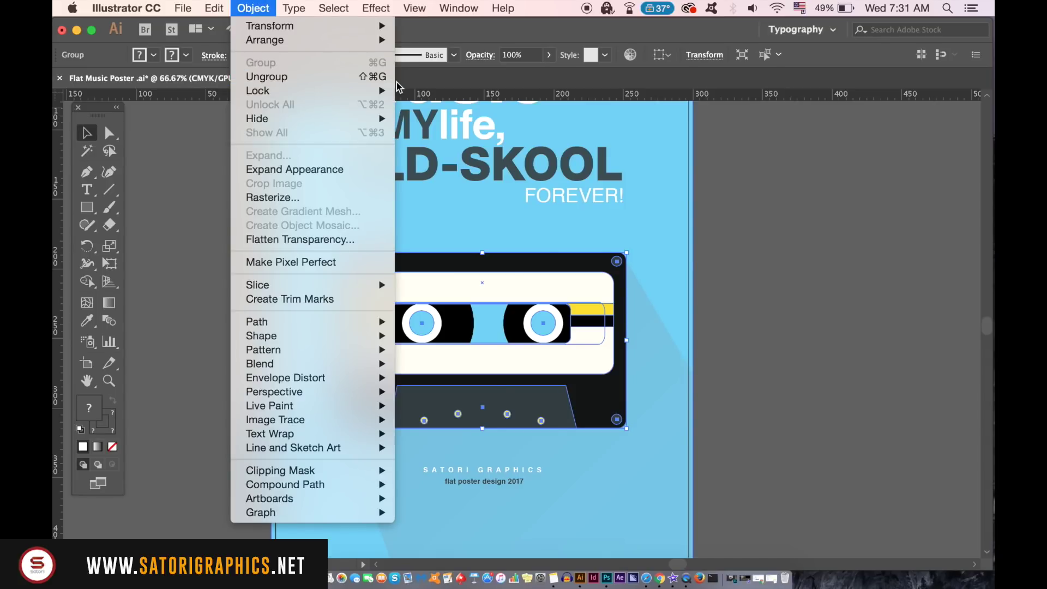
pyautogui.click(754, 300)
pyautogui.click(843, 327)
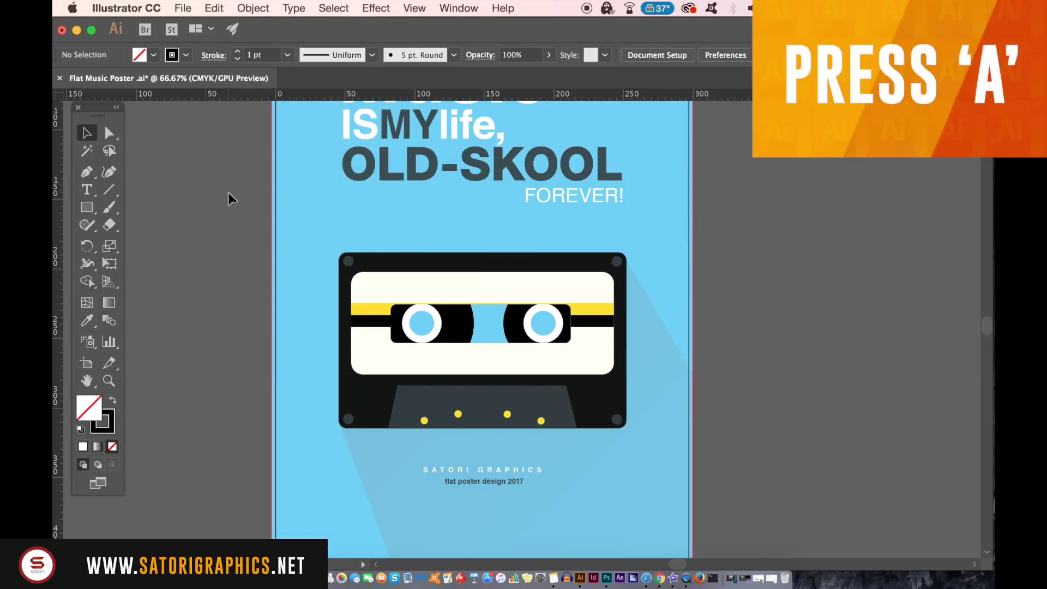
pyautogui.press('a')
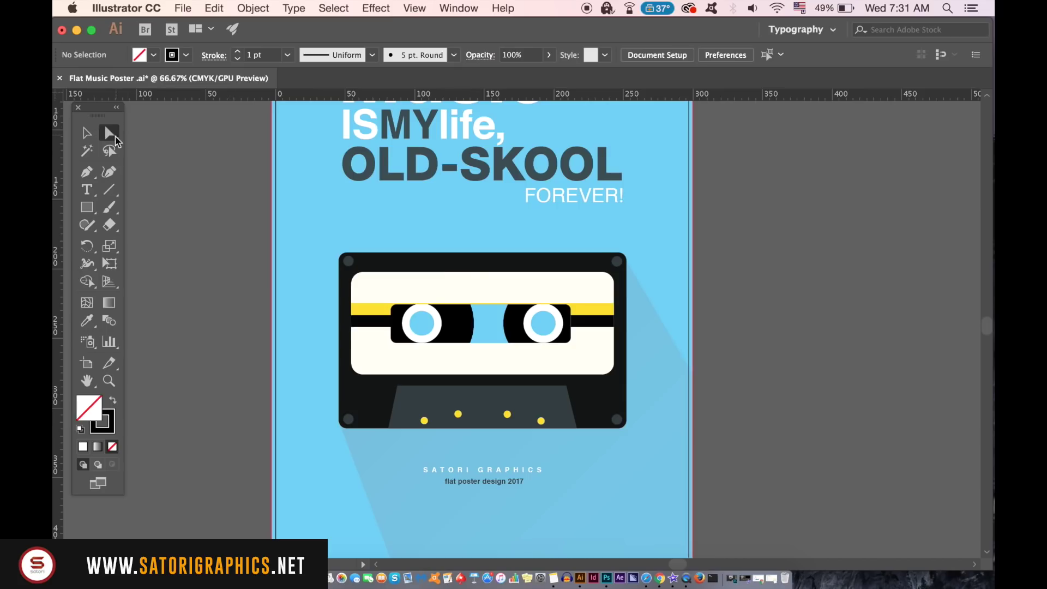
pyautogui.moveTo(462, 413); pyautogui.dragTo(464, 417)
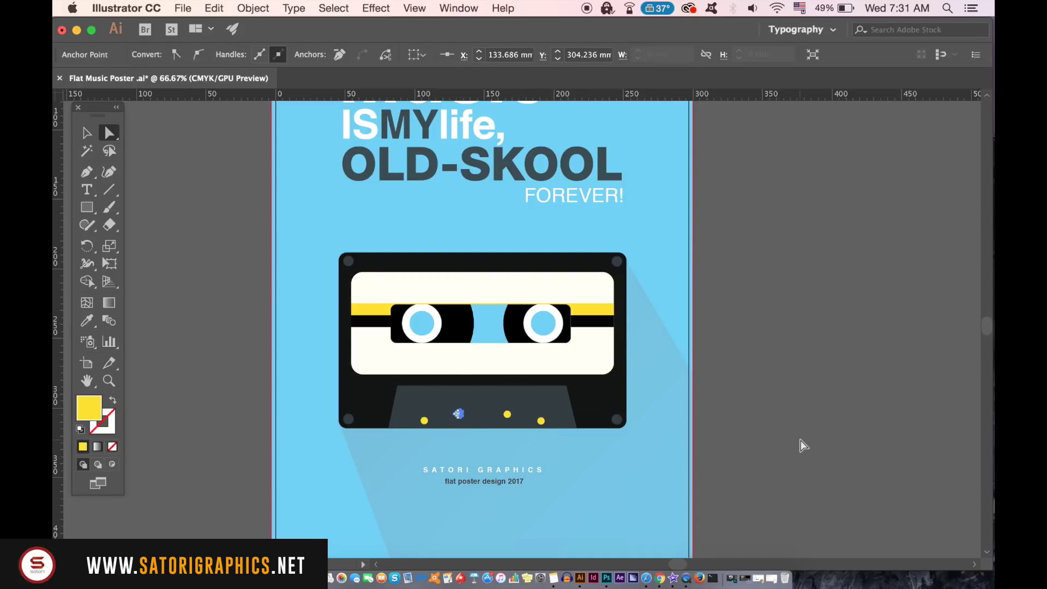
# Step: Move the cassette's corner screw within its group, leaving it on the pasteboard
pyautogui.click(618, 420)
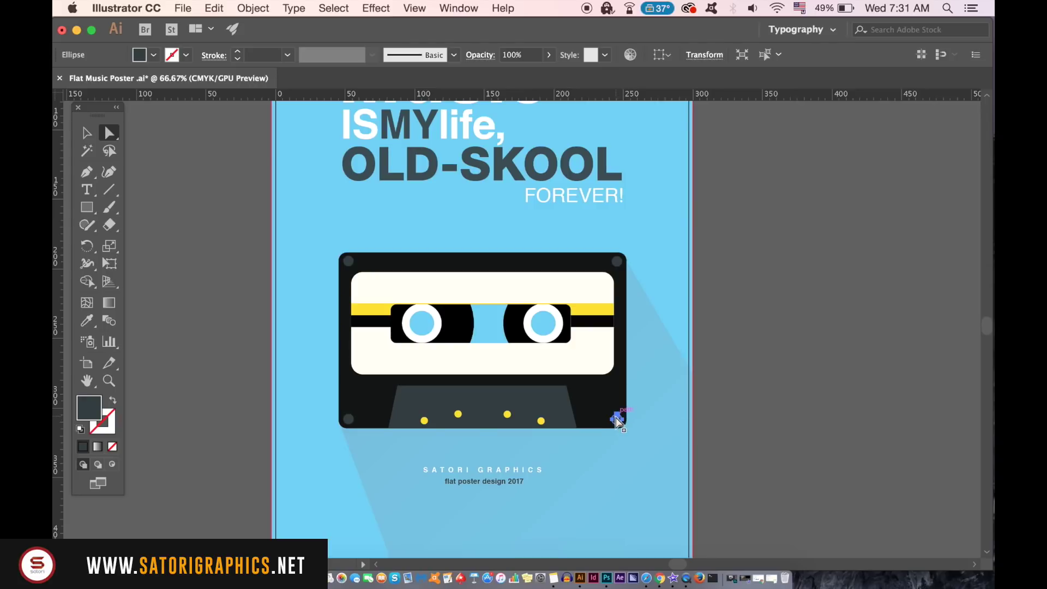
pyautogui.moveTo(617, 418); pyautogui.dragTo(716, 418)
pyautogui.hotkey('ctrl', 'z')
pyautogui.hotkey('ctrl', '=')
pyautogui.hotkey('ctrl', '=')
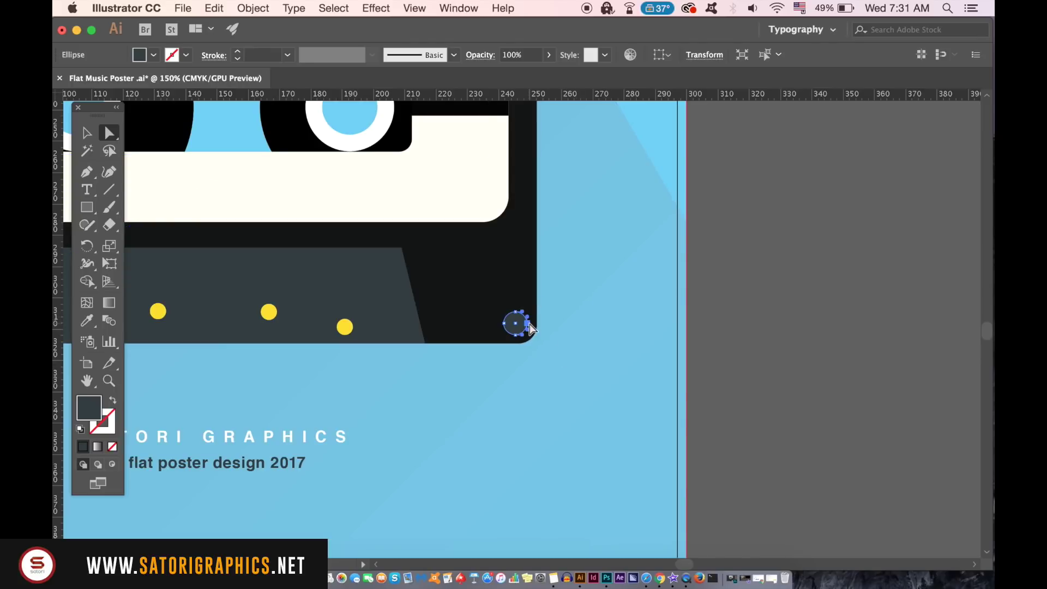
pyautogui.moveTo(525, 324); pyautogui.dragTo(628, 324)
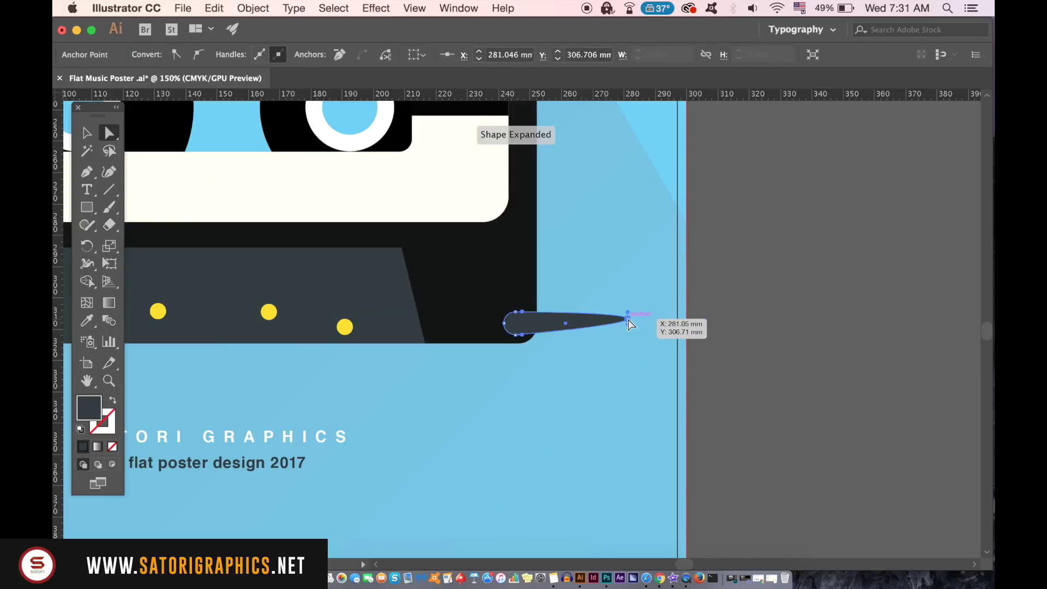
pyautogui.hotkey('ctrl', 'z')
pyautogui.click(516, 323)
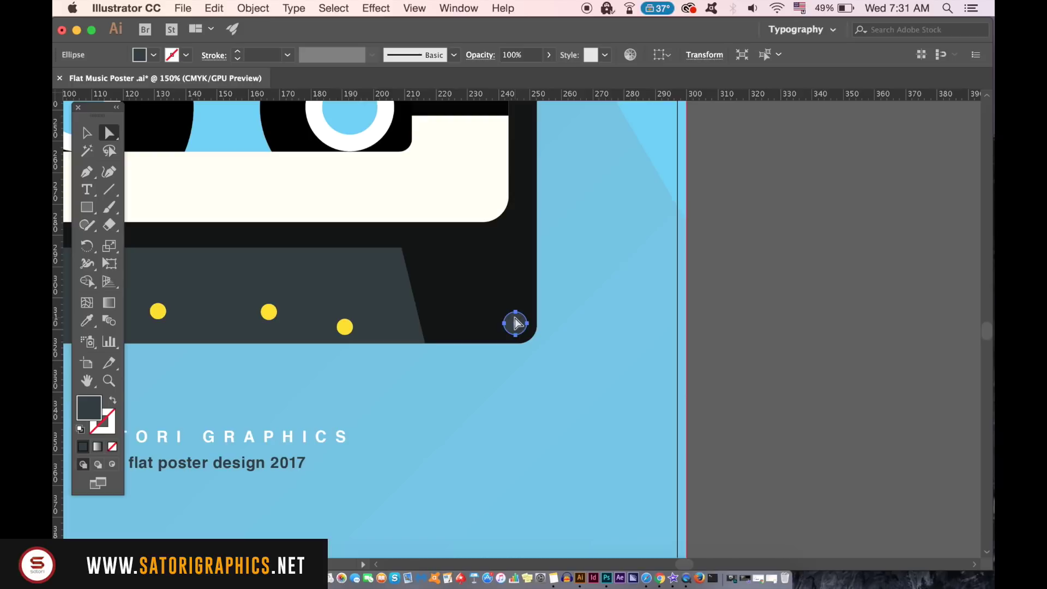
pyautogui.moveTo(515, 322); pyautogui.dragTo(787, 325)
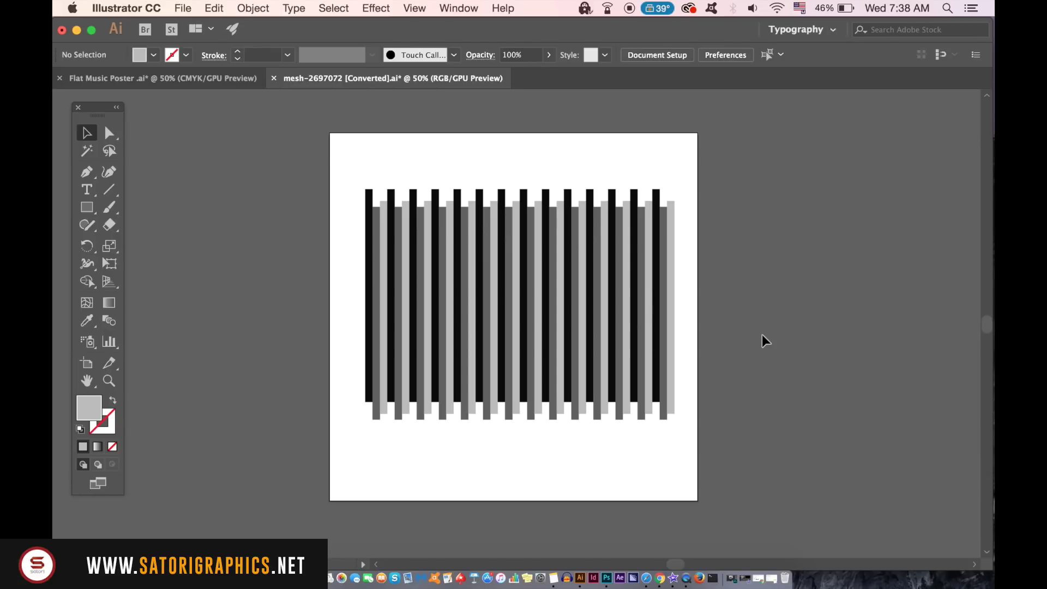
# Step: With the Eraser, try wavy and straight horizontal cuts across the lower stripes
pyautogui.click(110, 225)
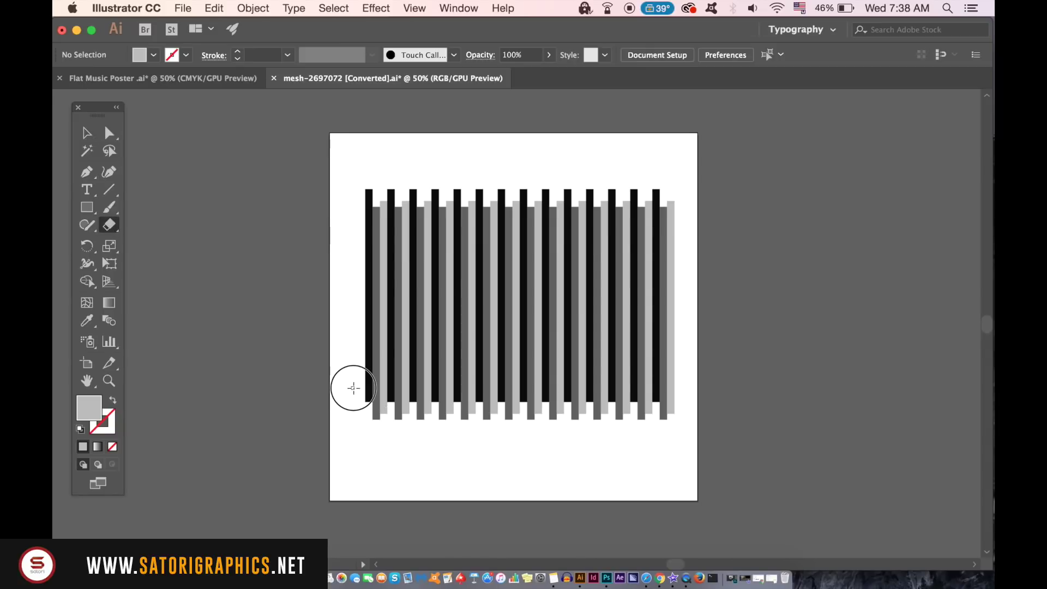
pyautogui.moveTo(352, 387); pyautogui.dragTo(701, 392)
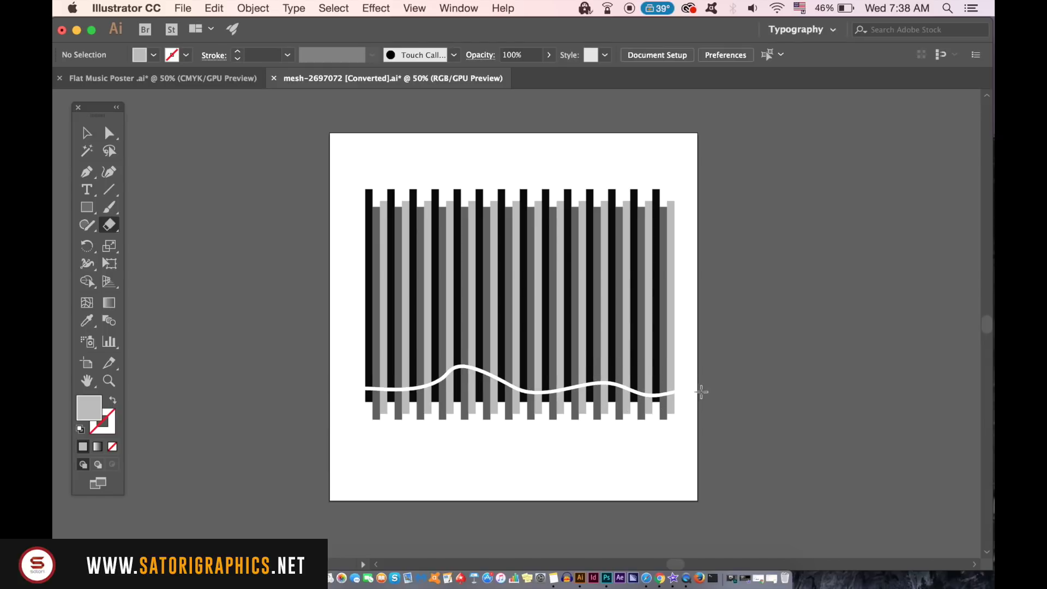
pyautogui.hotkey('ctrl', 'z')
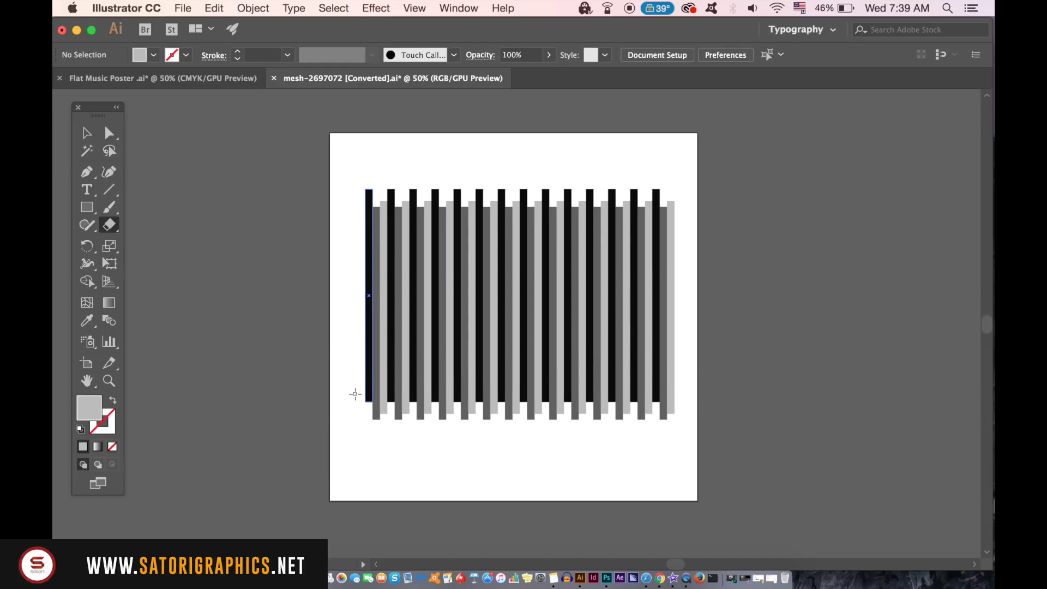
pyautogui.moveTo(355, 391)
pyautogui.mouseDown()
pyautogui.moveTo(578, 374)
pyautogui.moveTo(683, 393)
pyautogui.moveTo(686, 407)
pyautogui.mouseUp()
pyautogui.hotkey('ctrl', 'z')
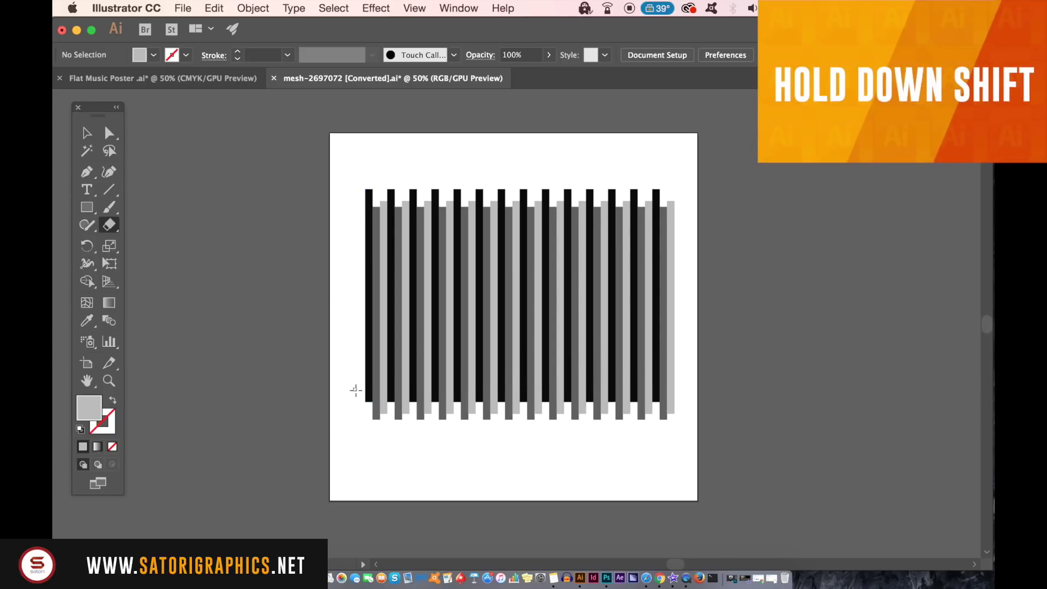
pyautogui.moveTo(355, 391)
pyautogui.mouseDown()
pyautogui.moveTo(483, 374)
pyautogui.moveTo(858, 411)
pyautogui.moveTo(870, 404)
pyautogui.mouseUp()
pyautogui.hotkey('ctrl', 'z')
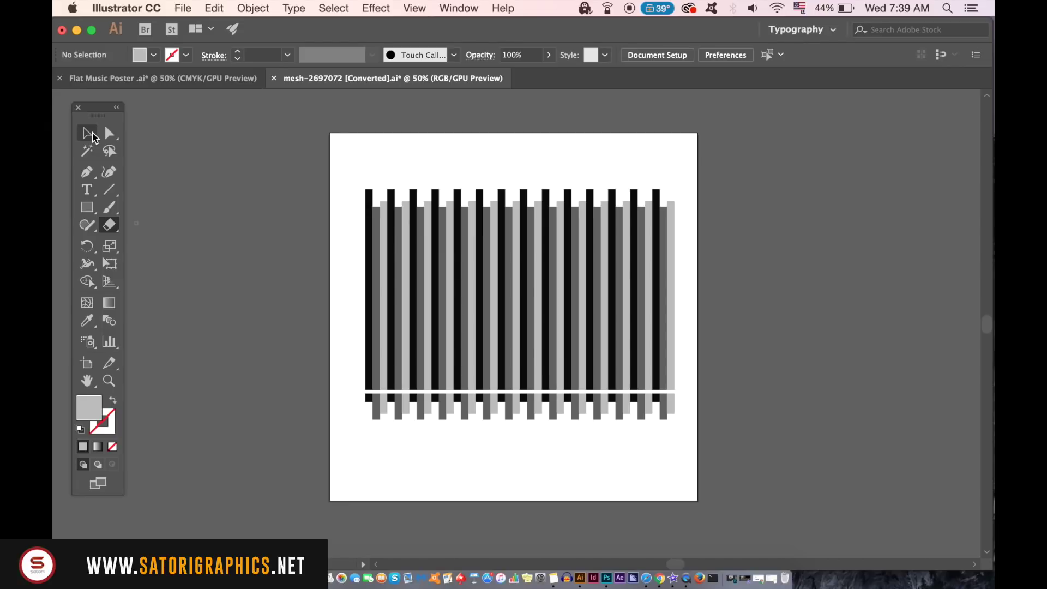
# Step: Select the whole stripe artwork and ungroup it
pyautogui.click(94, 136)
pyautogui.click(538, 375)
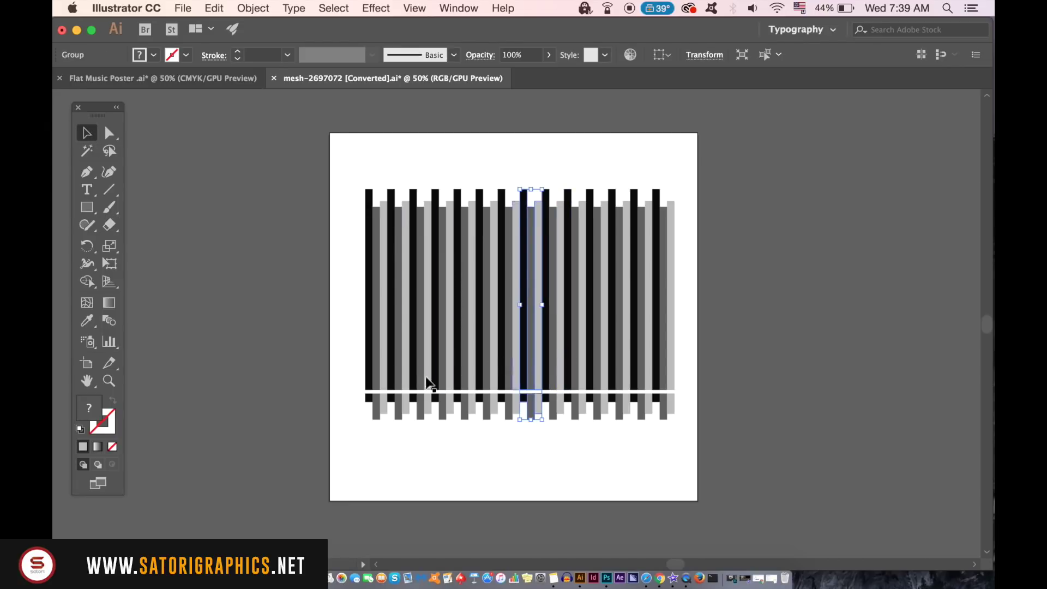
pyautogui.click(308, 333)
pyautogui.moveTo(332, 402); pyautogui.dragTo(626, 431)
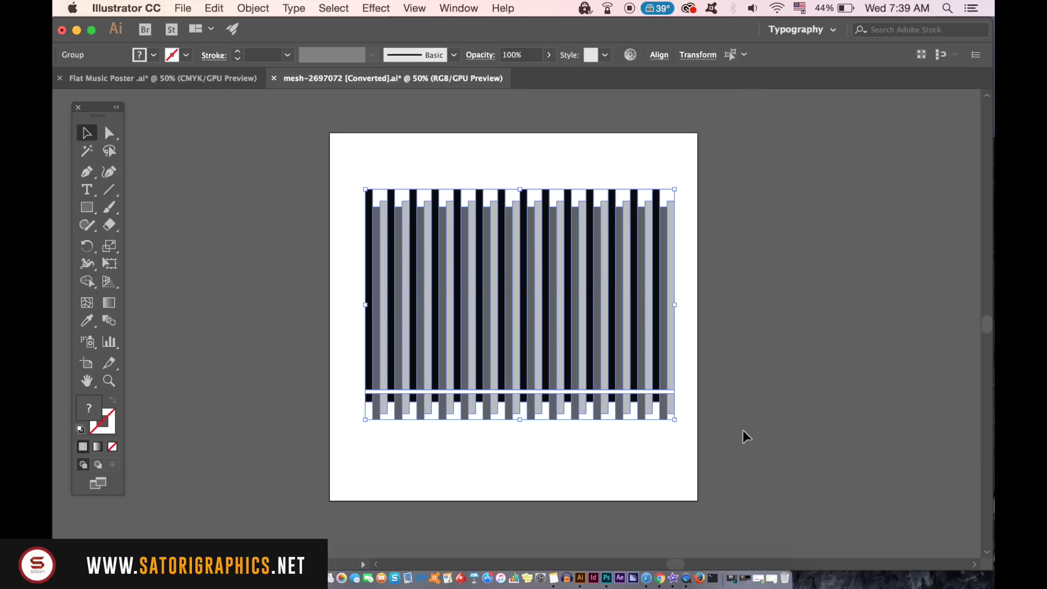
pyautogui.click(255, 6)
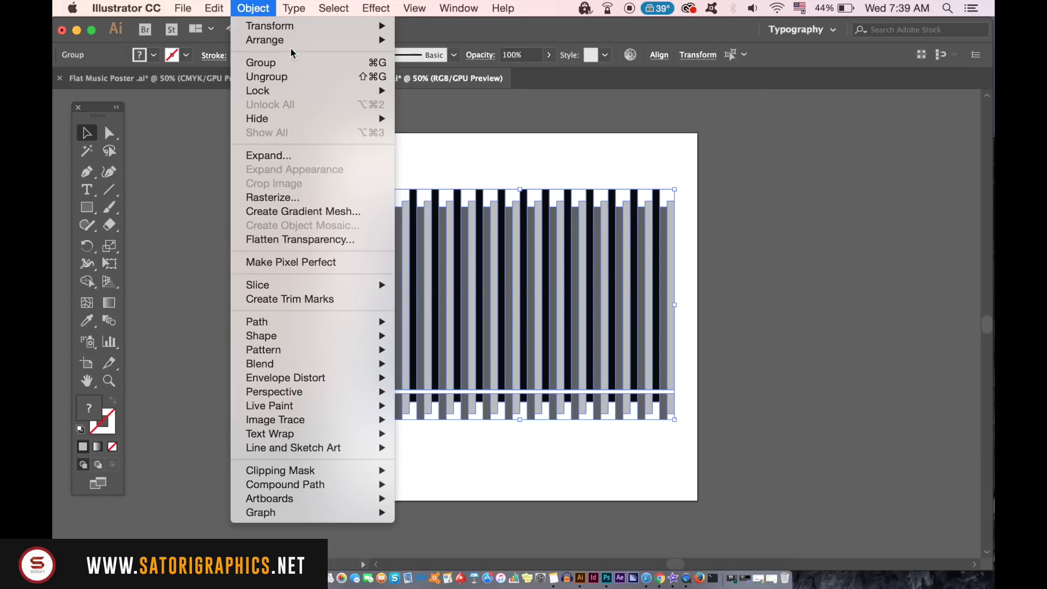
pyautogui.click(297, 75)
# Step: Marquee-select the bottom row of short bars and delete them
pyautogui.click(349, 354)
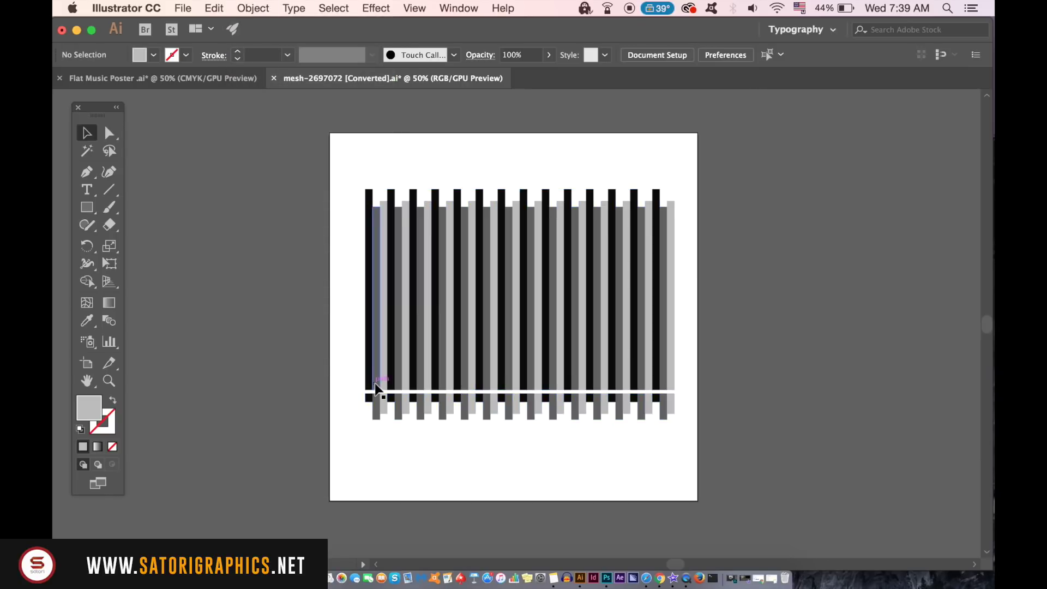
pyautogui.moveTo(355, 398); pyautogui.dragTo(828, 469)
pyautogui.press('Delete')
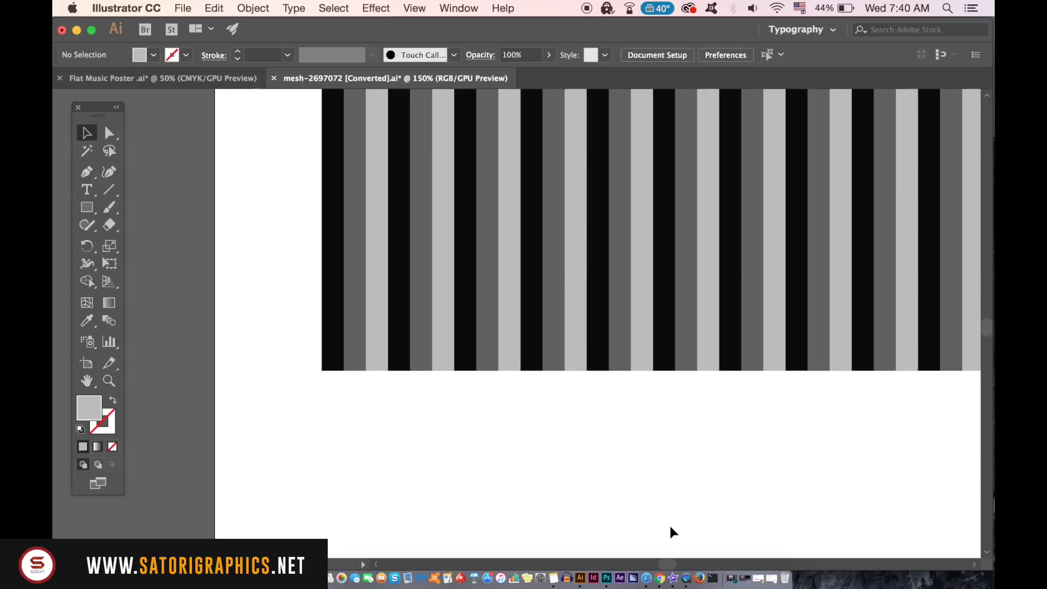
pyautogui.moveTo(665, 560); pyautogui.dragTo(681, 561)
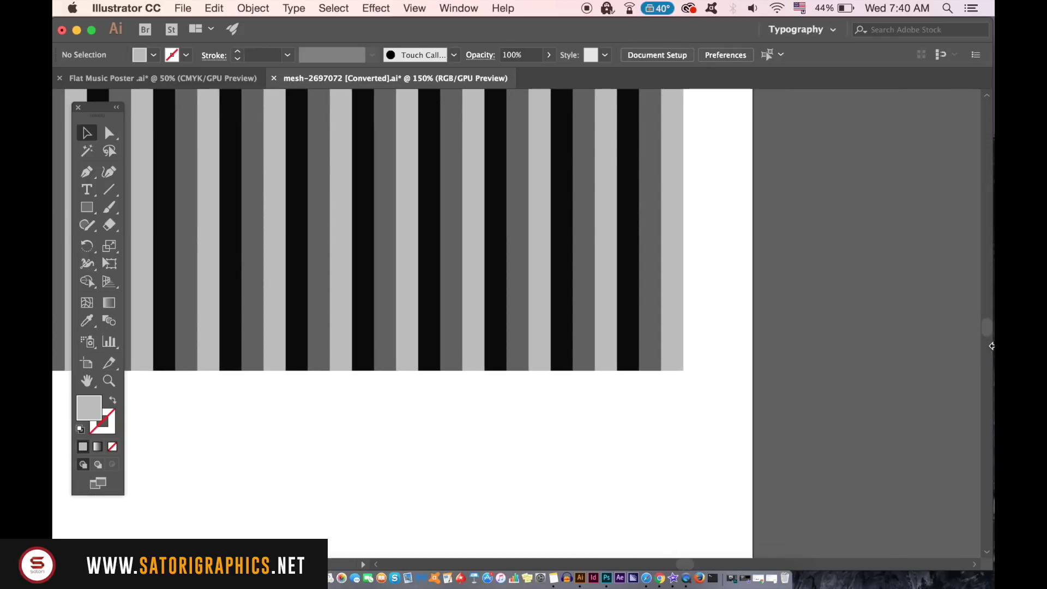
pyautogui.moveTo(985, 329)
pyautogui.mouseDown()
pyautogui.moveTo(987, 311)
pyautogui.moveTo(989, 322)
pyautogui.mouseUp()
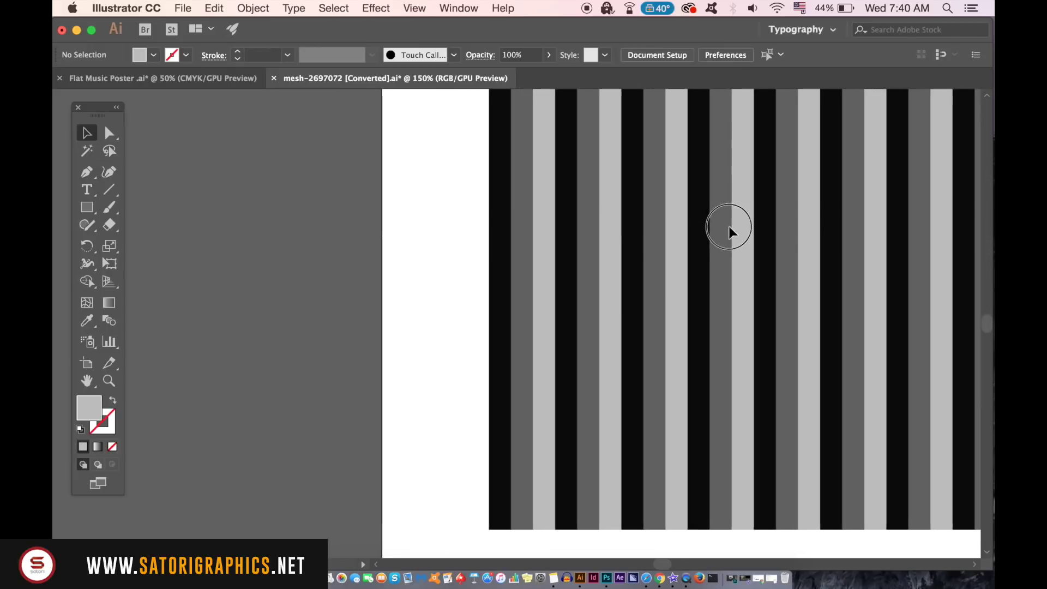
pyautogui.moveTo(729, 229); pyautogui.dragTo(673, 115)
pyautogui.moveTo(557, 299)
pyautogui.mouseDown()
pyautogui.moveTo(526, 251)
pyautogui.moveTo(412, 258)
pyautogui.moveTo(569, 164)
pyautogui.moveTo(547, 208)
pyautogui.moveTo(562, 444)
pyautogui.moveTo(624, 360)
pyautogui.moveTo(618, 319)
pyautogui.moveTo(381, 456)
pyautogui.moveTo(677, 257)
pyautogui.mouseUp()
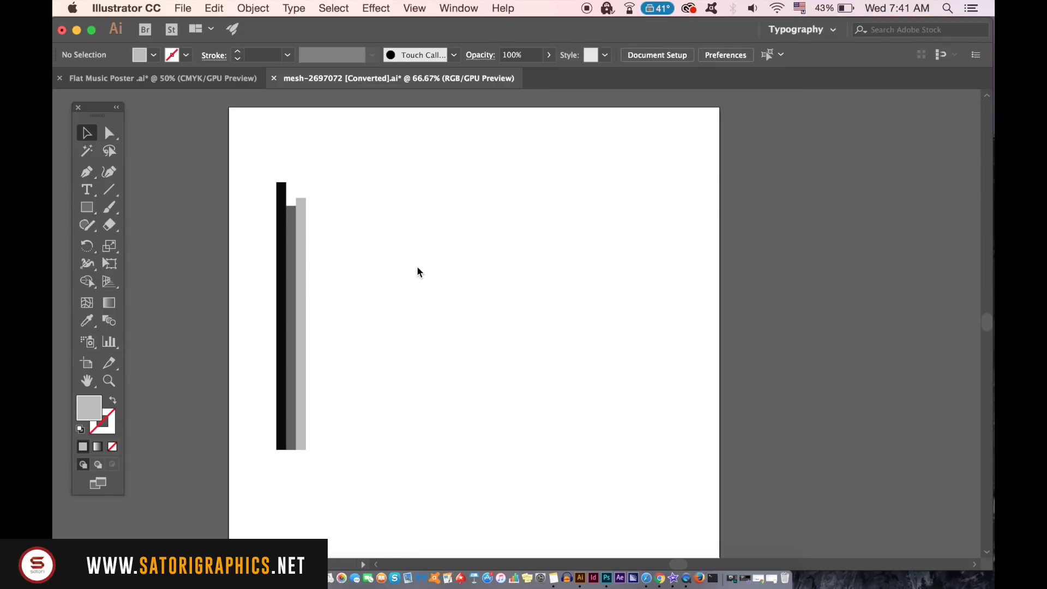
# Step: Paste and discard a trial copy of the three-bar group, then drag a copy right
pyautogui.click(299, 242)
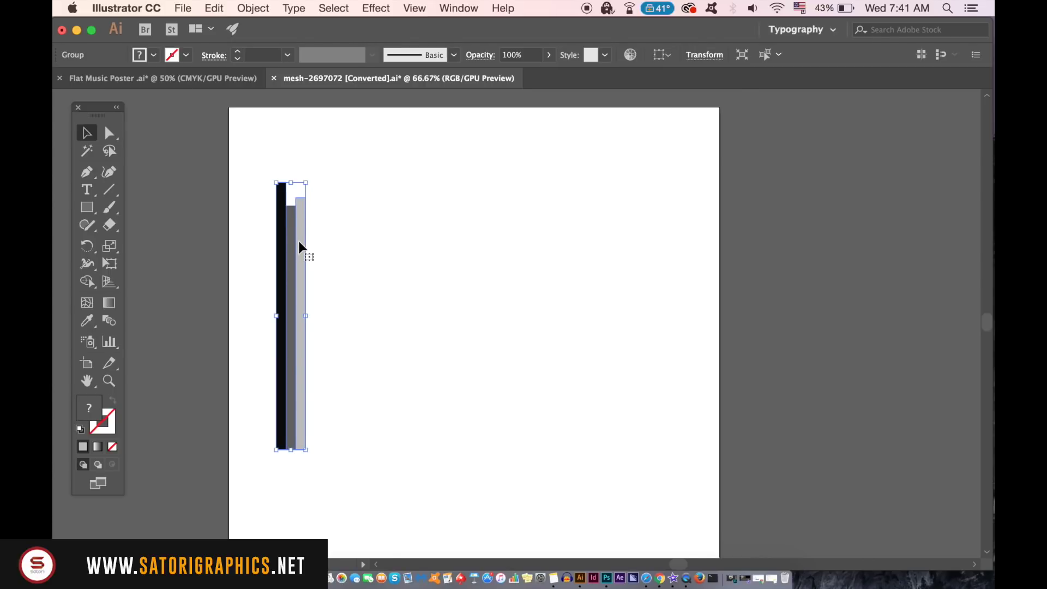
pyautogui.press('super+v')
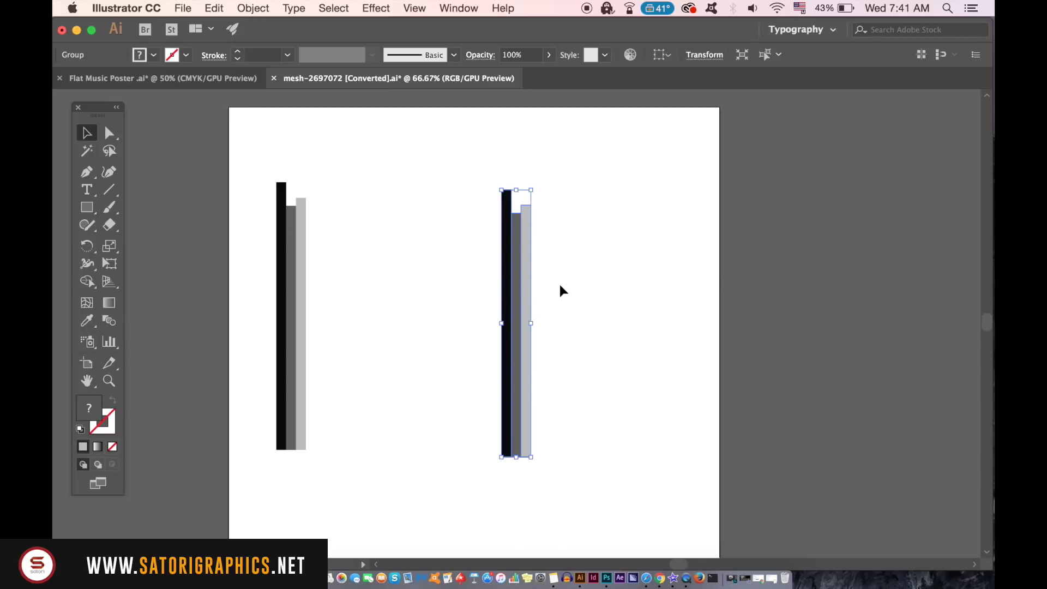
pyautogui.moveTo(523, 289); pyautogui.dragTo(464, 273)
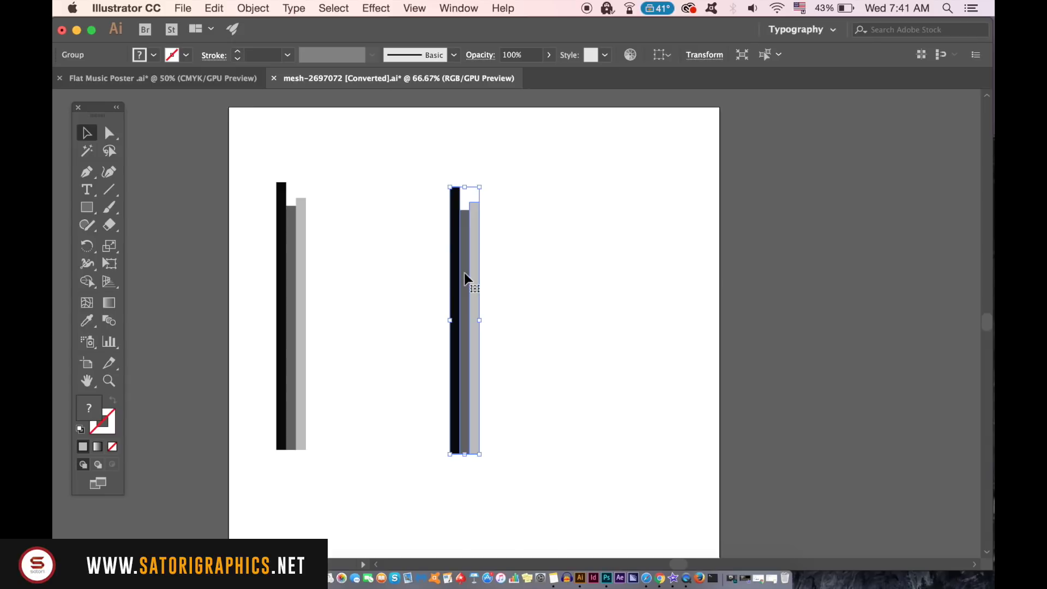
pyautogui.press('BackSpace')
pyautogui.click(298, 245)
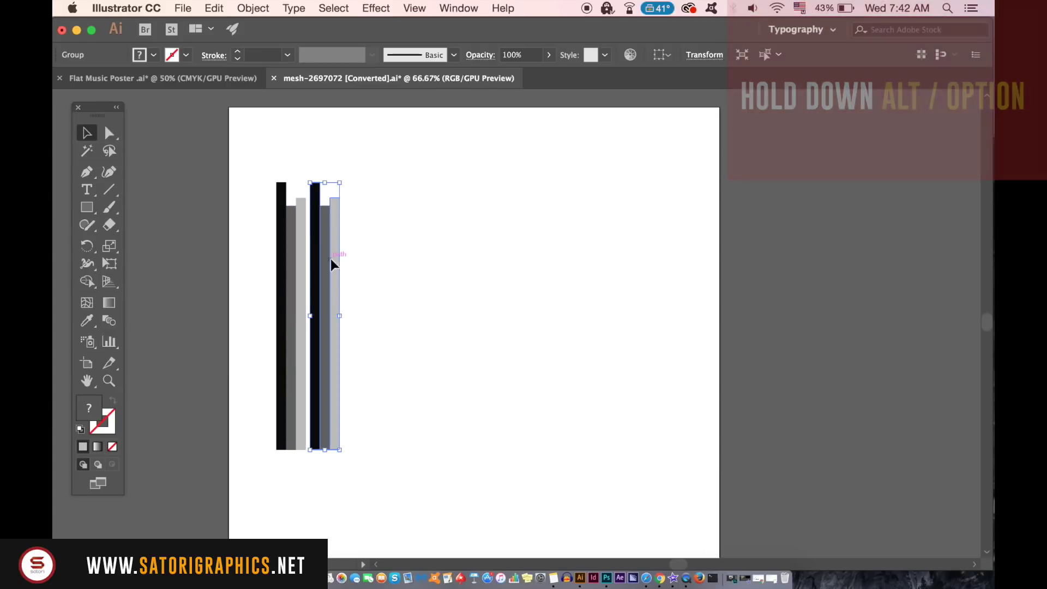
pyautogui.moveTo(359, 260); pyautogui.dragTo(394, 259)
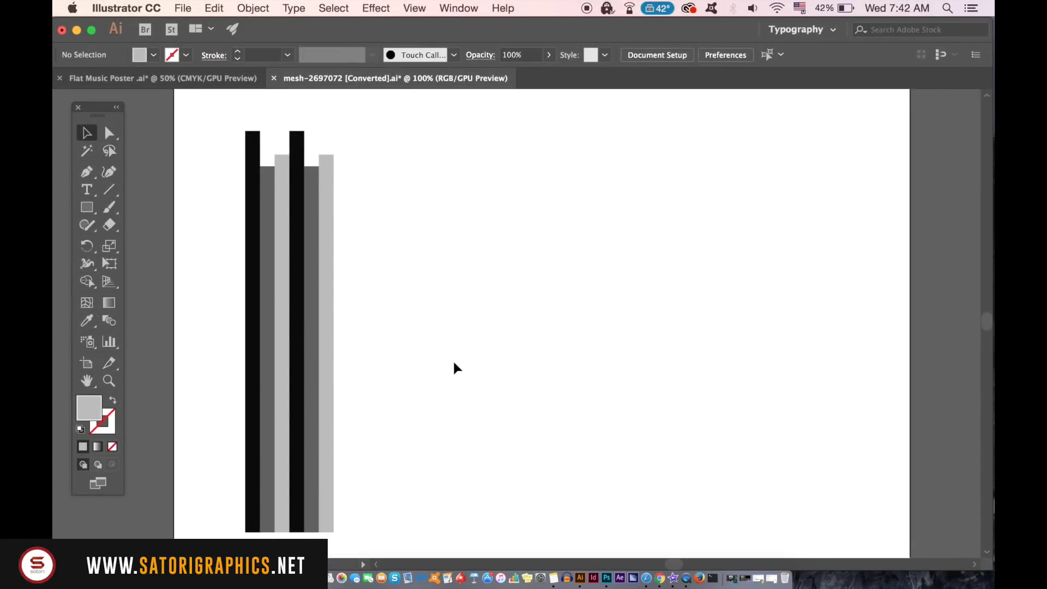
# Step: Option-drag the new bar group copy 60 pt right with smart guides snapping
pyautogui.click(318, 310)
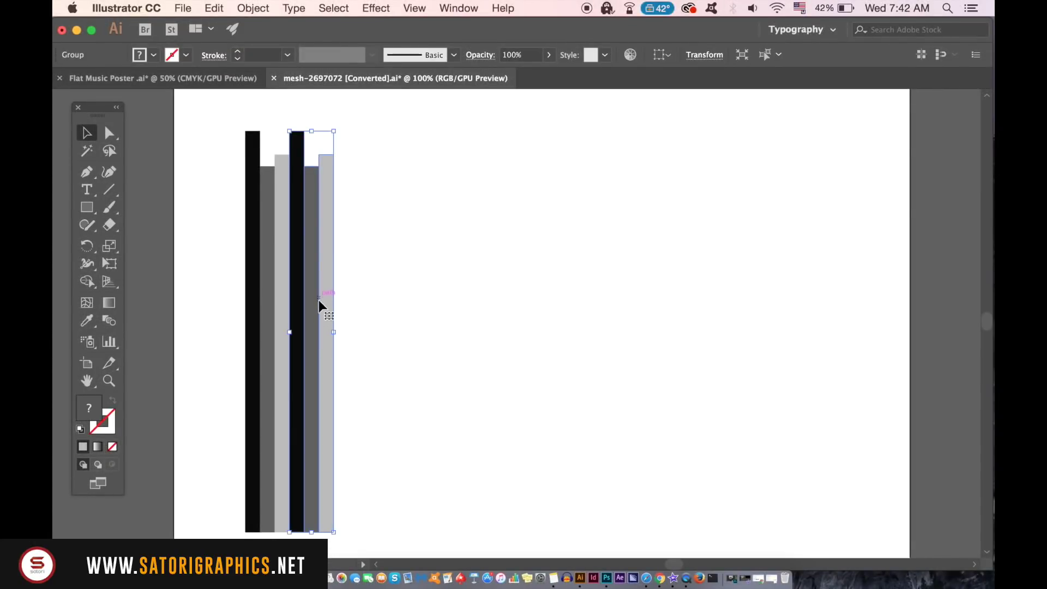
pyautogui.moveTo(318, 301); pyautogui.dragTo(356, 298)
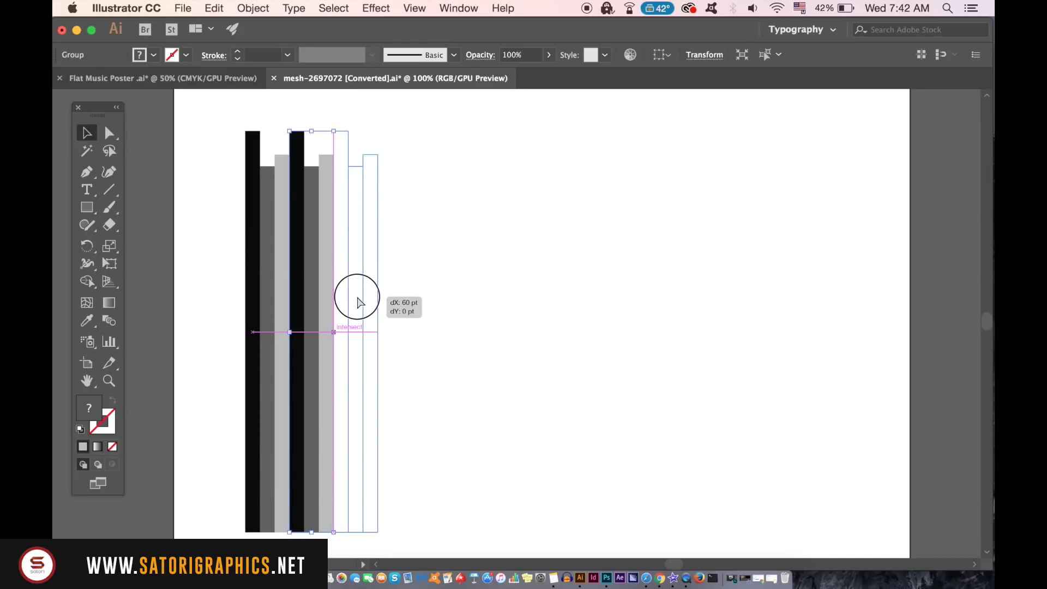
pyautogui.moveTo(358, 302); pyautogui.dragTo(359, 303)
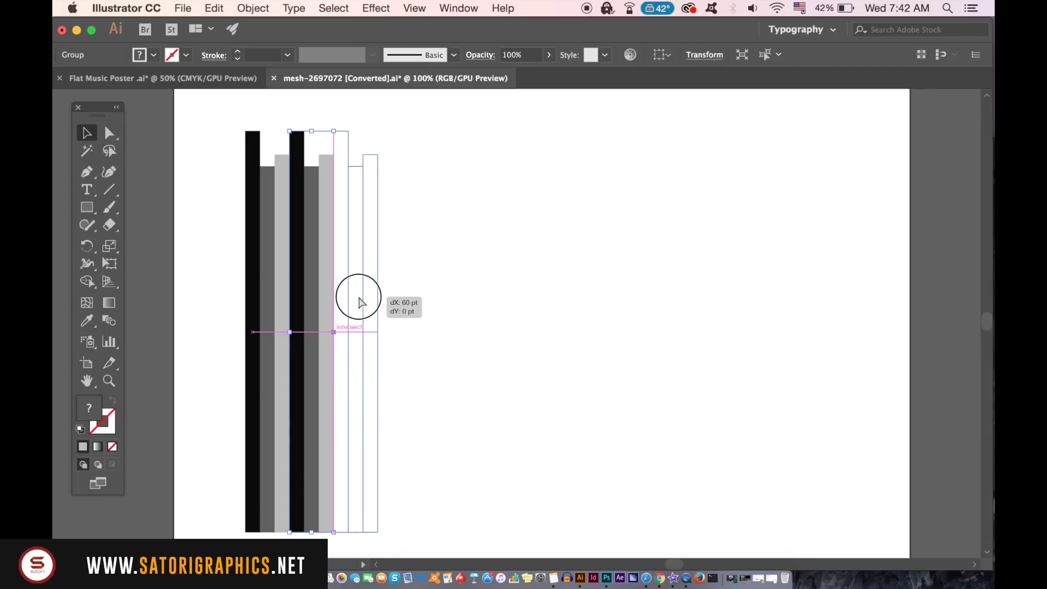
pyautogui.moveTo(359, 303); pyautogui.dragTo(490, 302)
# Step: Turn off Alignment Guides in Smart Guides preferences, then Option-drag the rightmost group right
pyautogui.click(584, 282)
pyautogui.click(126, 8)
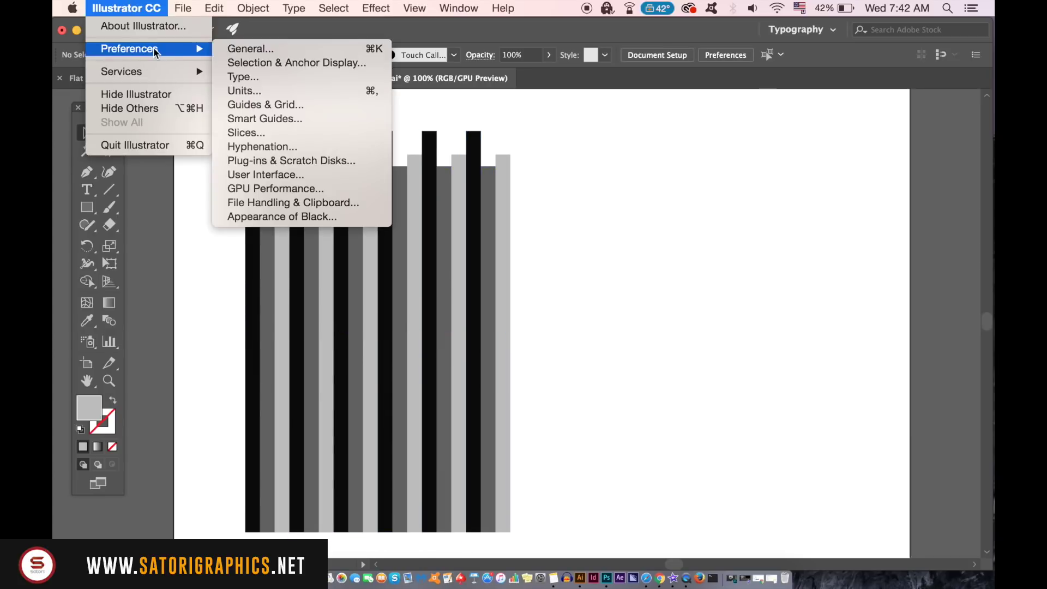
pyautogui.click(312, 115)
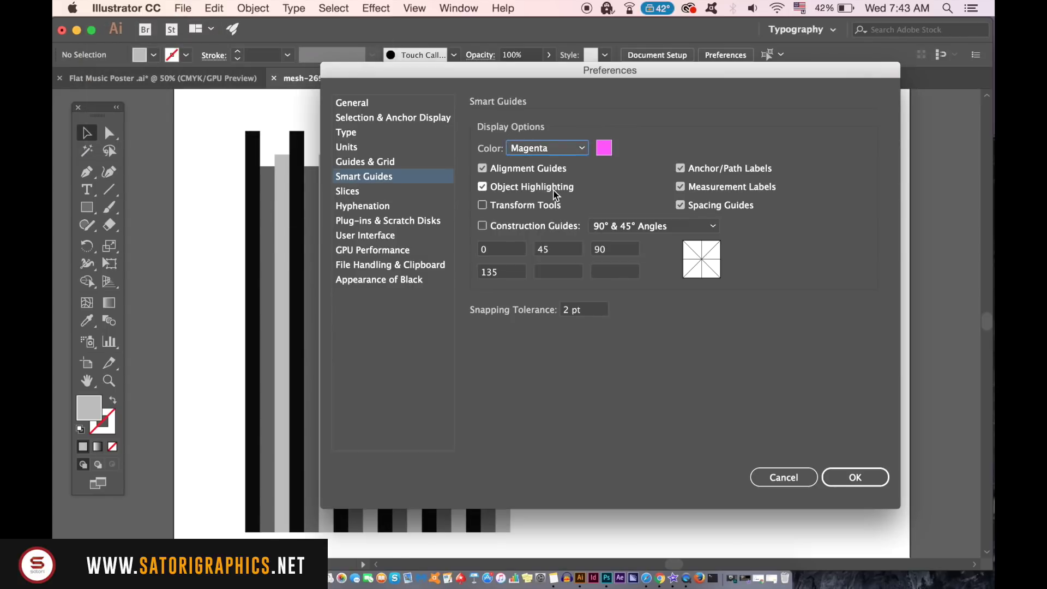
pyautogui.click(499, 168)
pyautogui.click(538, 171)
pyautogui.click(538, 172)
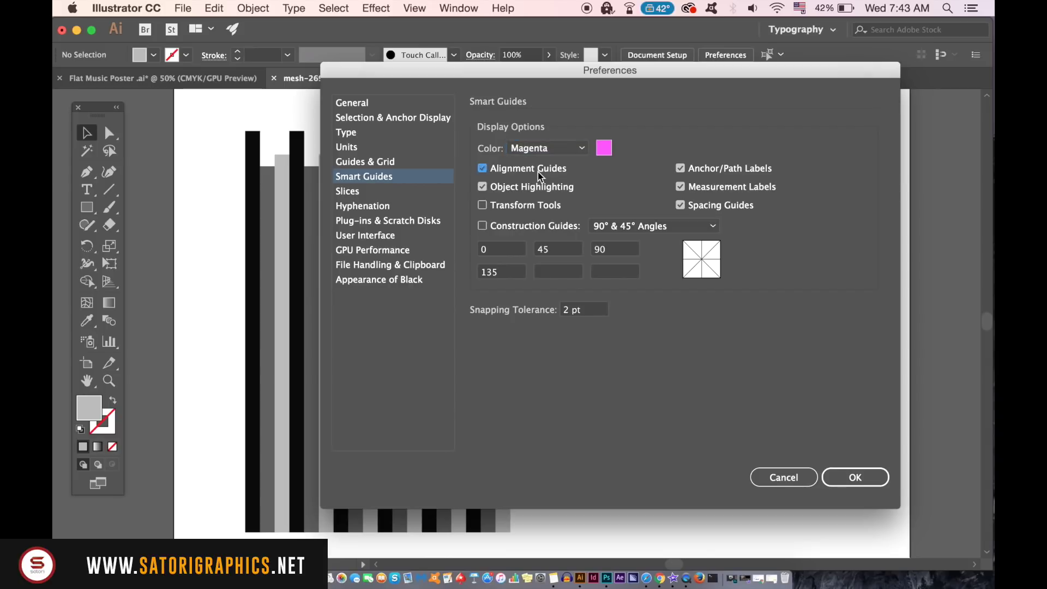
pyautogui.click(852, 476)
pyautogui.click(492, 343)
pyautogui.moveTo(492, 343); pyautogui.dragTo(535, 345)
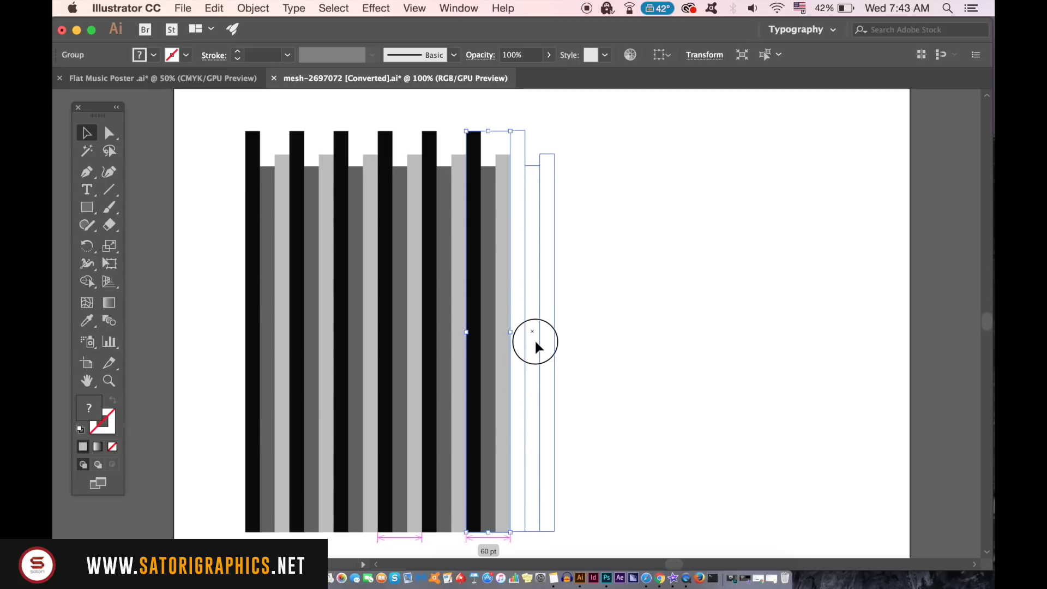
# Step: Place the copy beside the previous group and Option-drag the wide stripe group right
pyautogui.moveTo(535, 343); pyautogui.dragTo(535, 343)
pyautogui.click(633, 331)
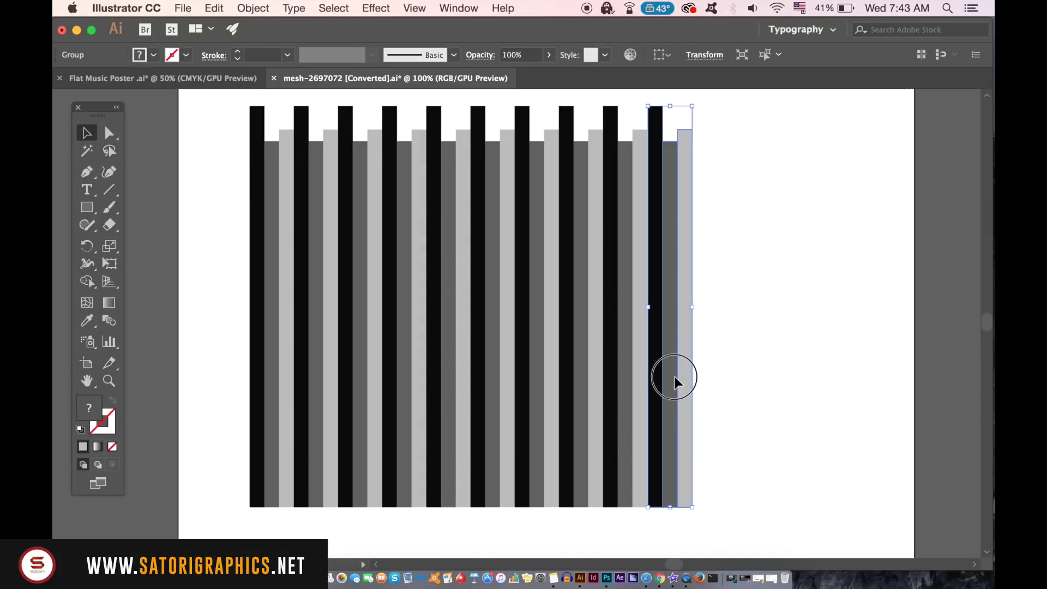
pyautogui.moveTo(675, 377); pyautogui.dragTo(717, 377)
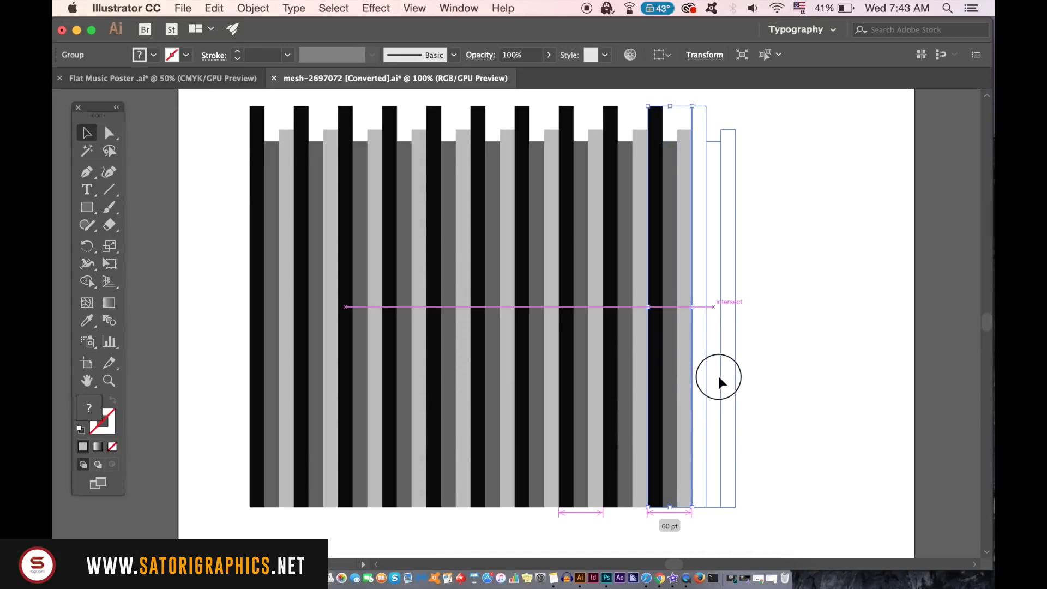
pyautogui.moveTo(719, 377); pyautogui.dragTo(719, 377)
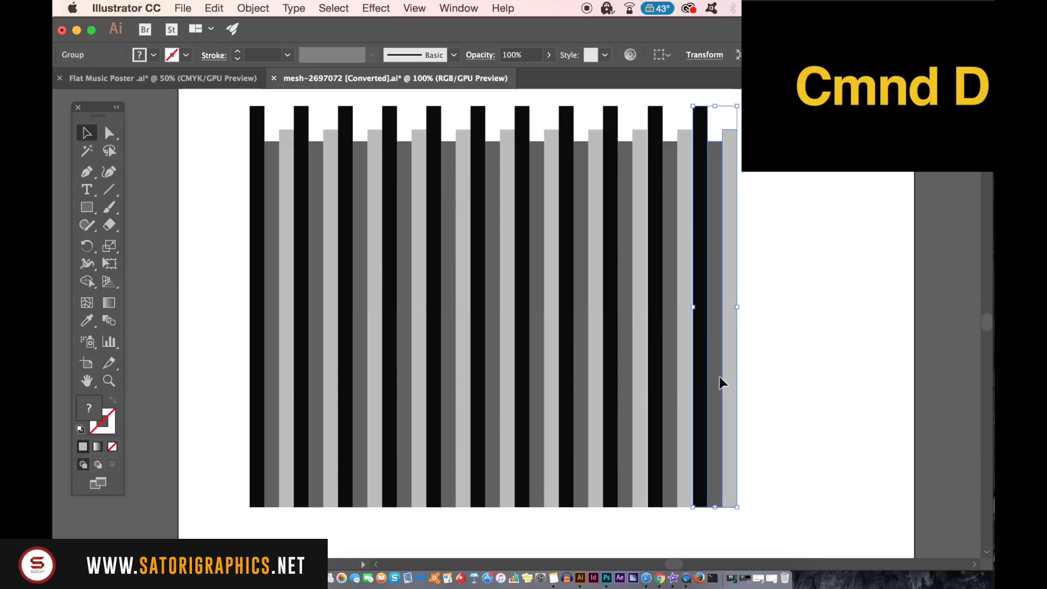
# Step: Repeat the transform with Cmd+D several times and zoom out to view the pattern
pyautogui.press('super+d')
pyautogui.press('super+d')
pyautogui.press('super+d')
pyautogui.press('super+d')
pyautogui.press('super+d')
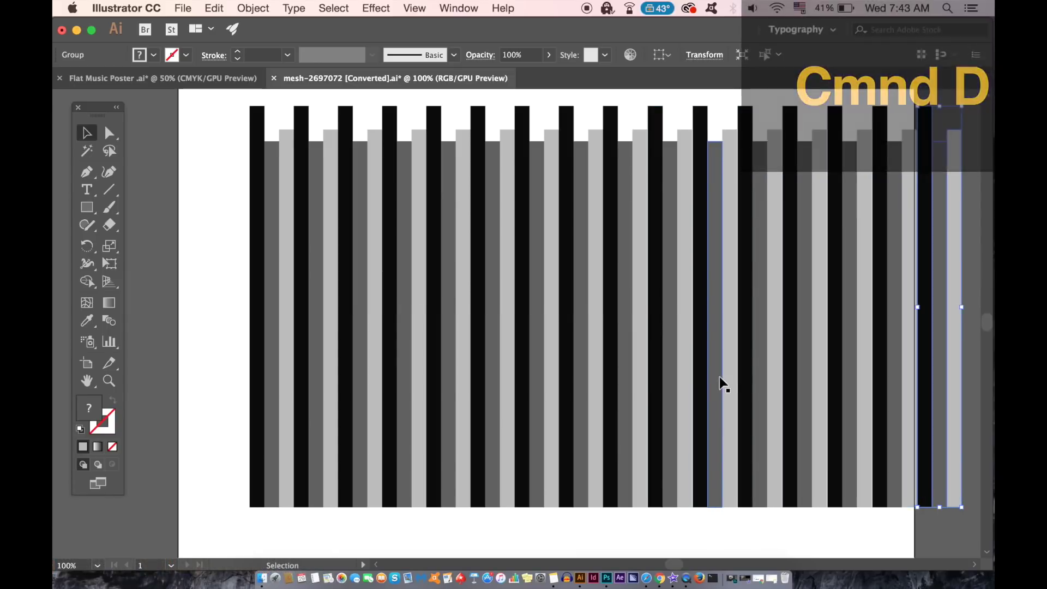
pyautogui.press('super+minus')
pyautogui.press('super+d')
pyautogui.press('super+d')
pyautogui.press('super+d')
pyautogui.press('super+d')
pyautogui.press('super+d')
pyautogui.press('super+d')
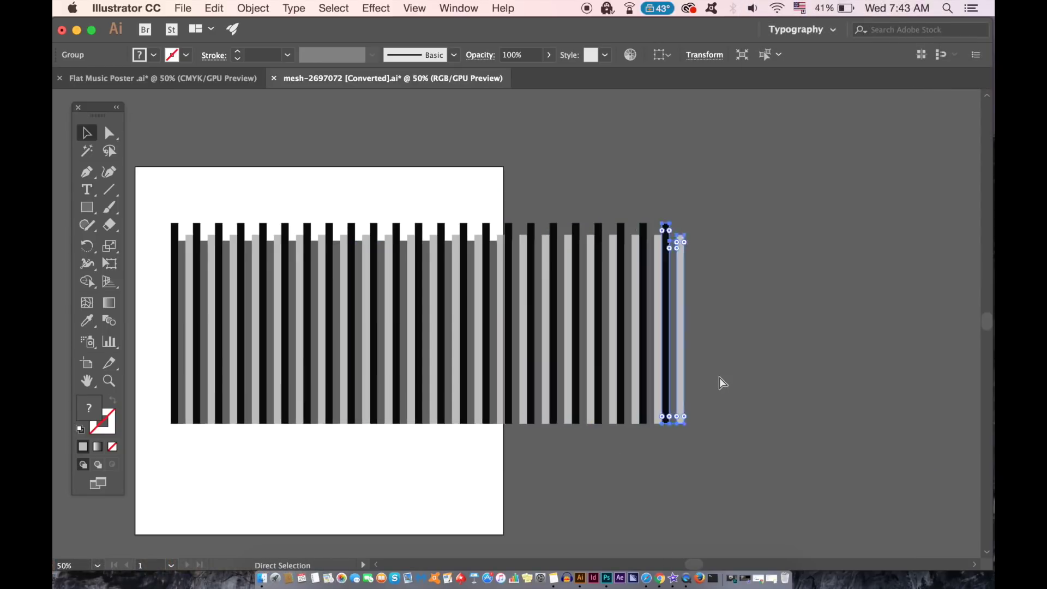
pyautogui.press('super+d')
pyautogui.click(869, 352)
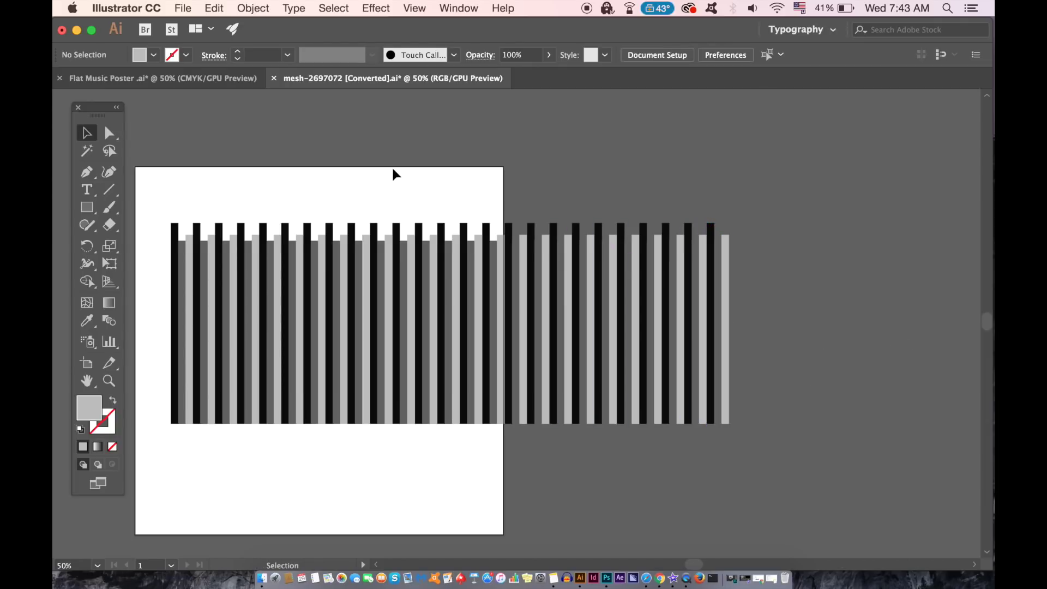